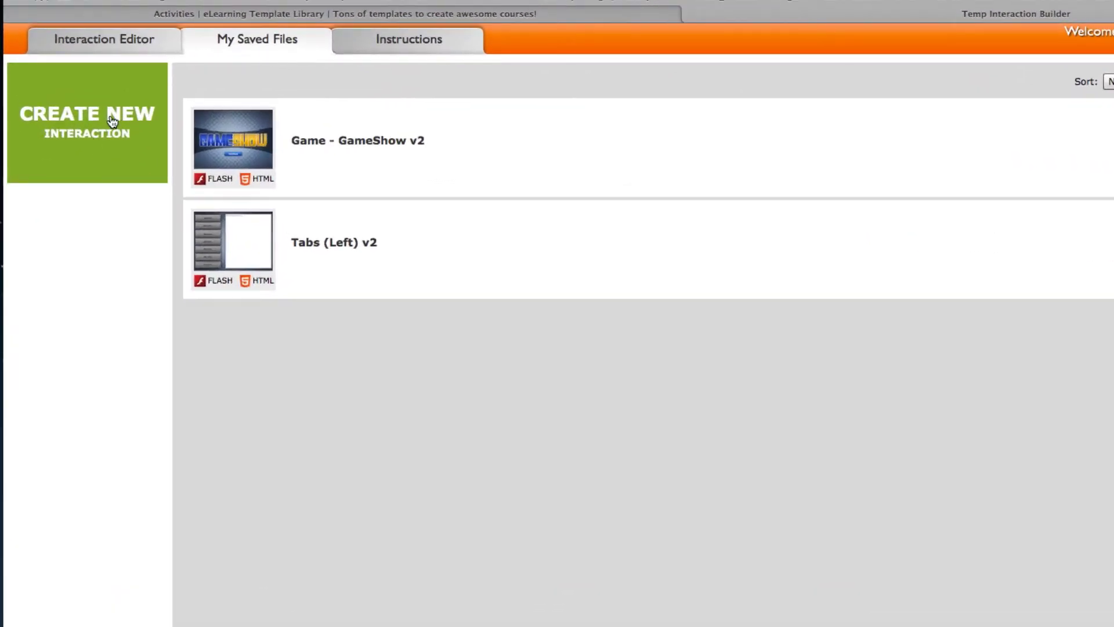
- Preview the GameShow v2 interaction, close the preview, then choose DOWNLOAD on its thumbnail
click(219, 129)
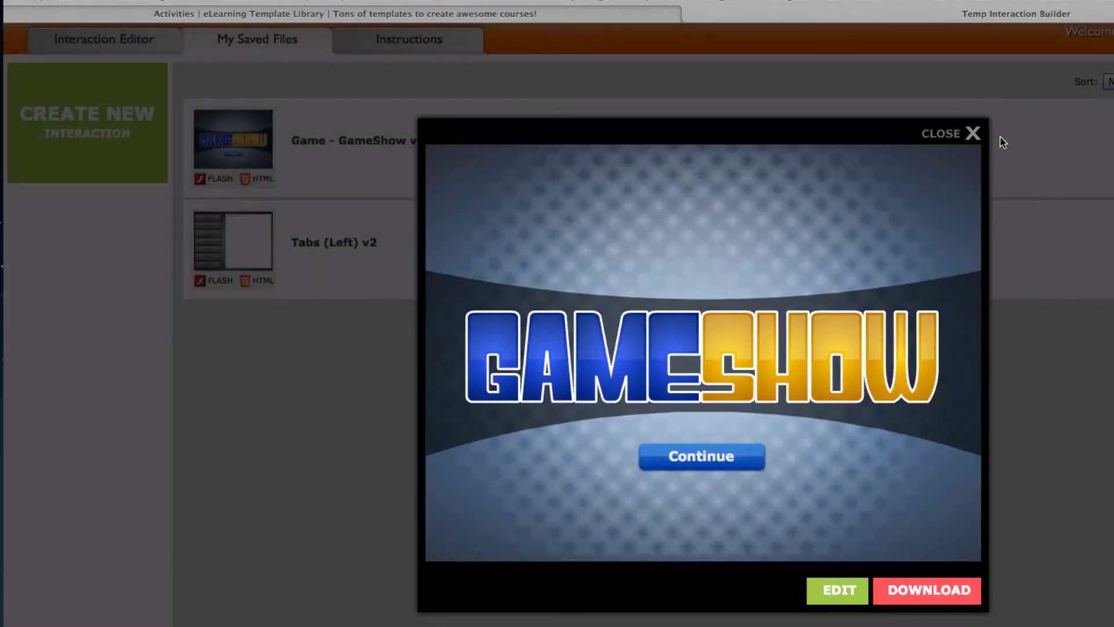
click(973, 135)
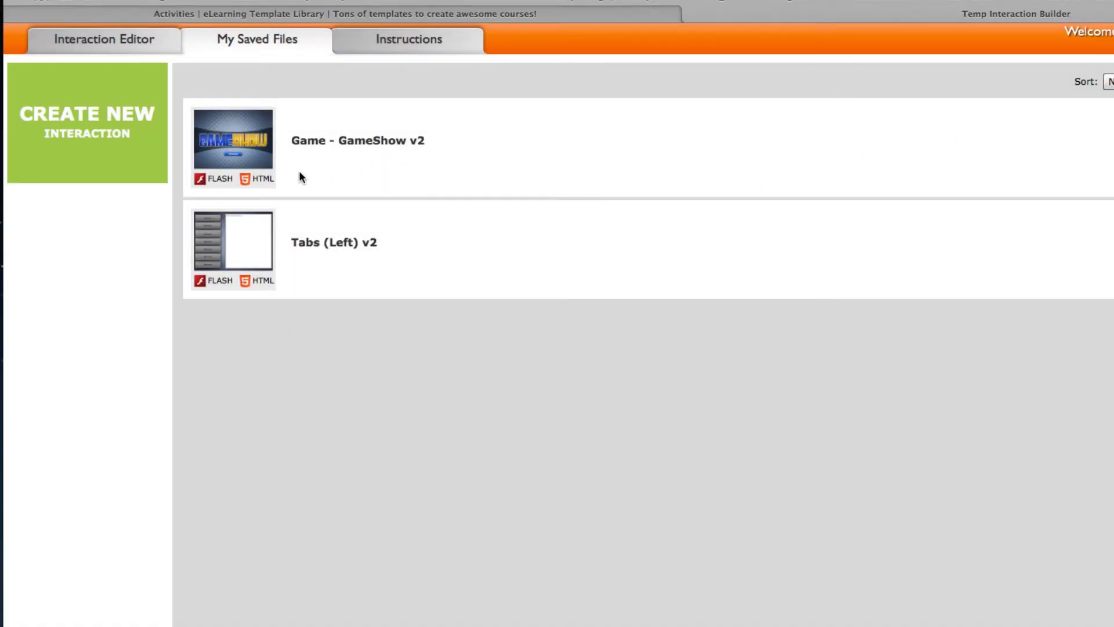
mouse_move(239, 148)
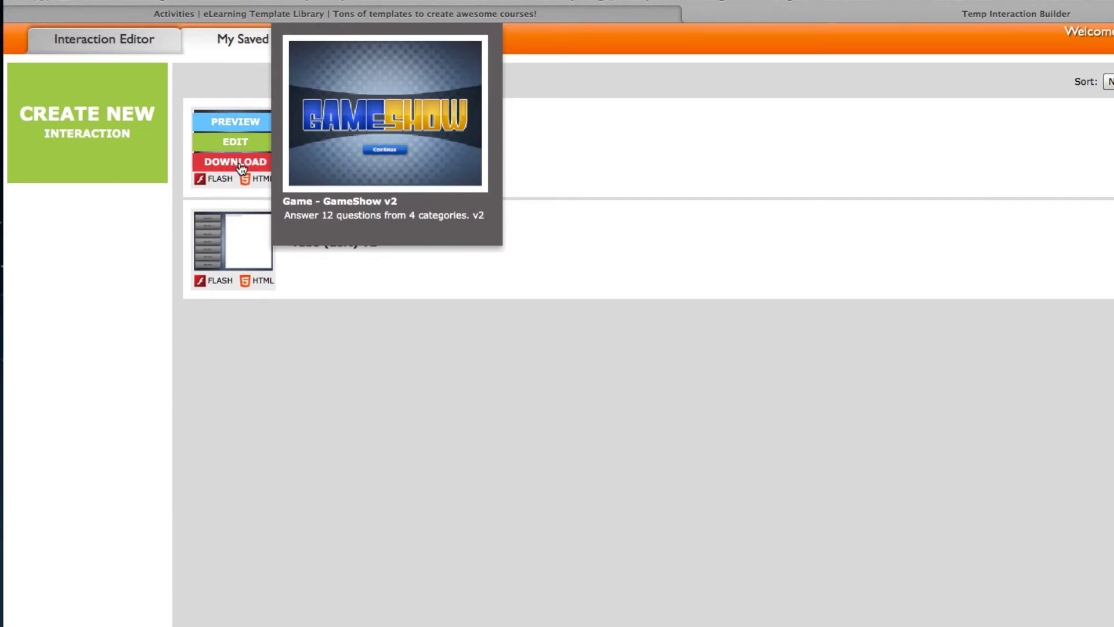
click(254, 165)
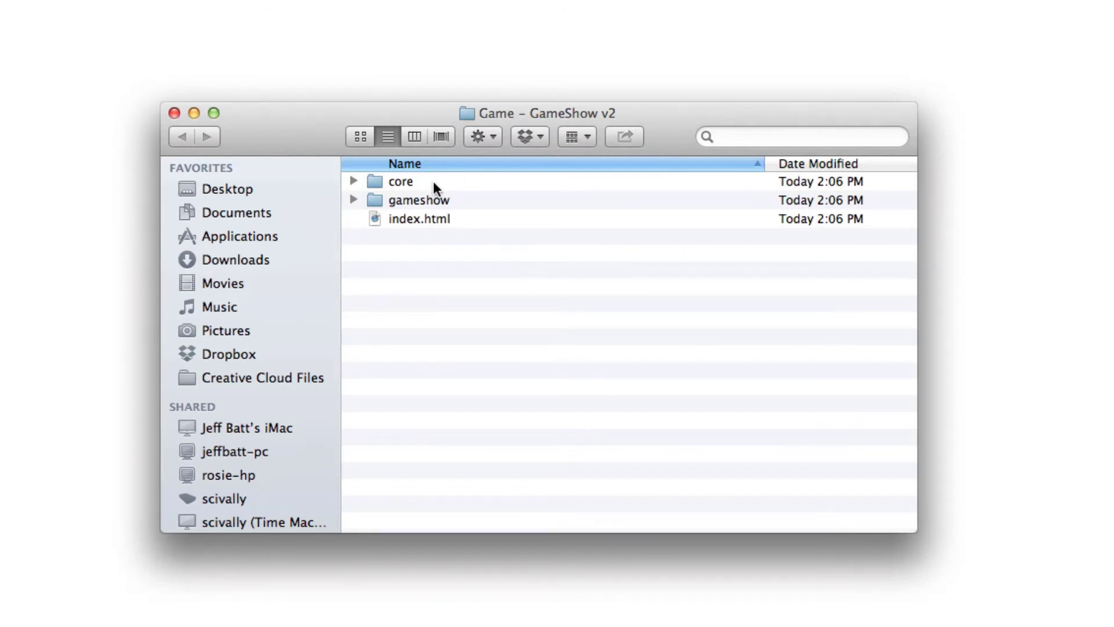
- Check the Game - GameShow v2 folder's contents: index.html, the gameshow folder and the core folder
click(422, 224)
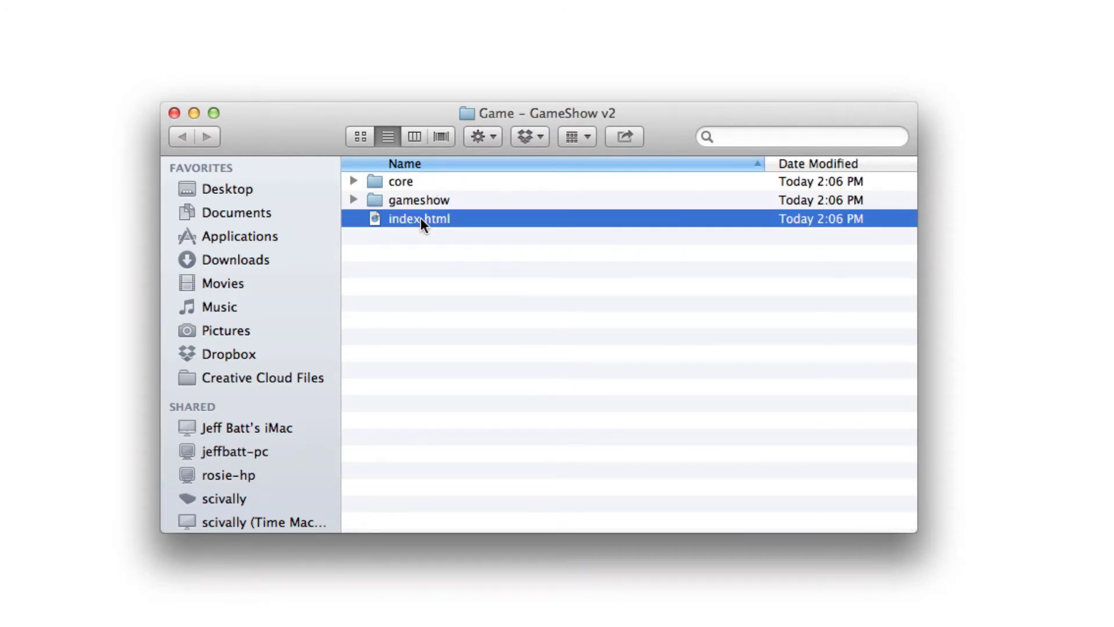
click(430, 199)
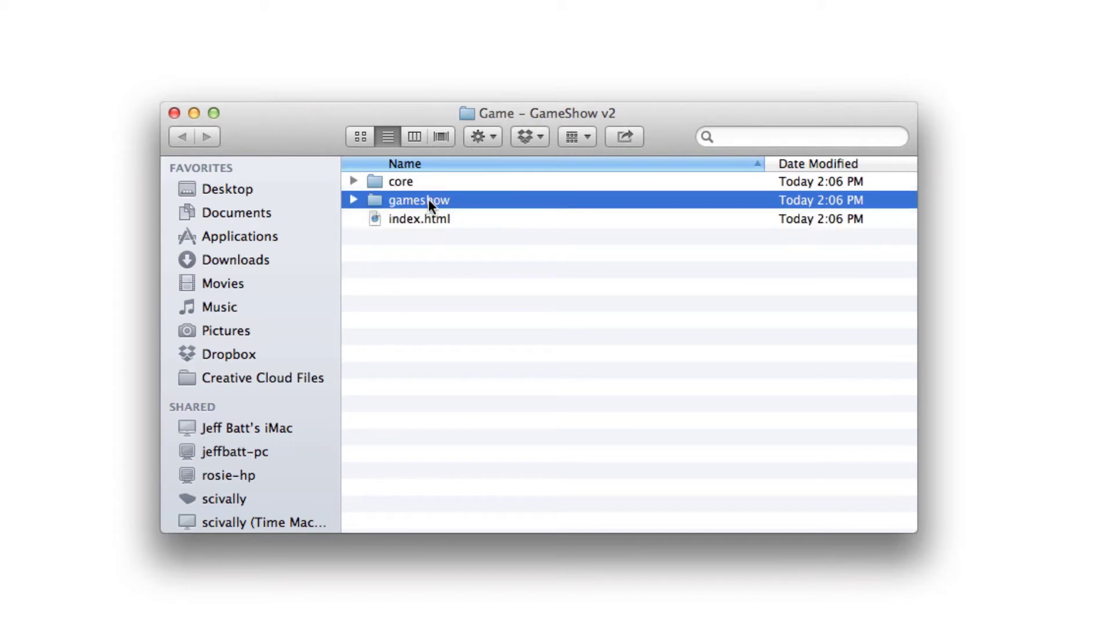
click(443, 182)
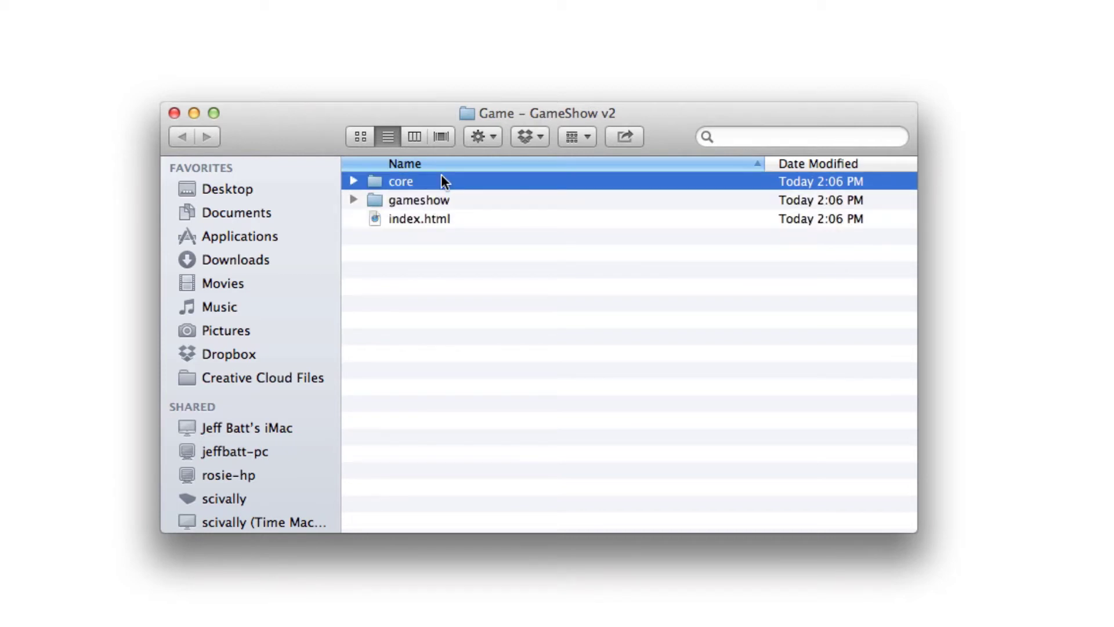
click(420, 218)
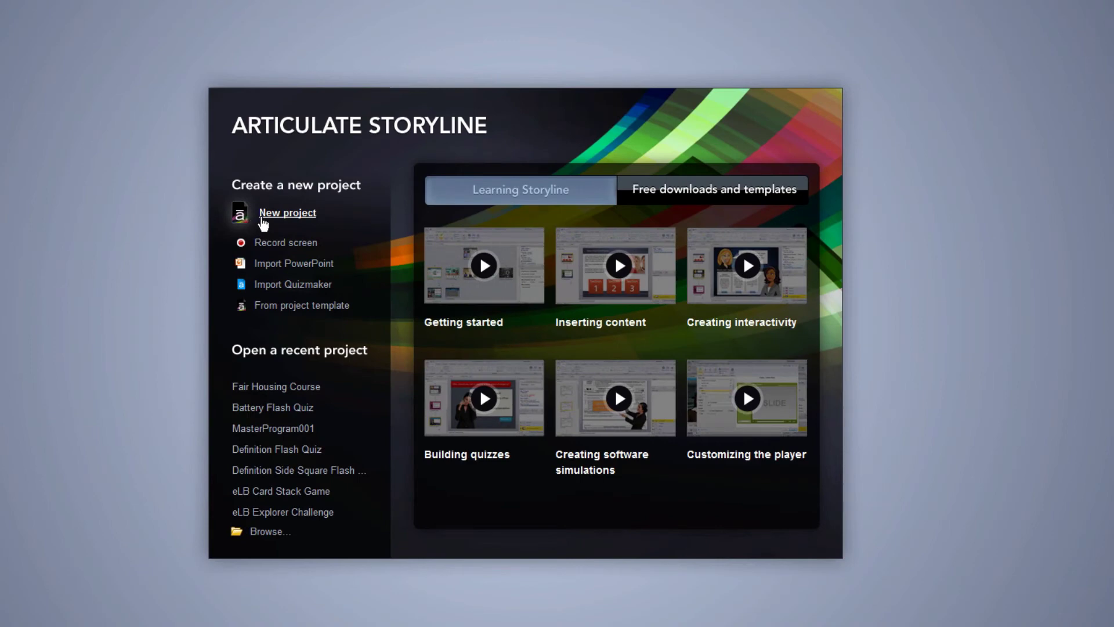
- Create a new Storyline project and open its blank slide 1.1 for editing
click(273, 212)
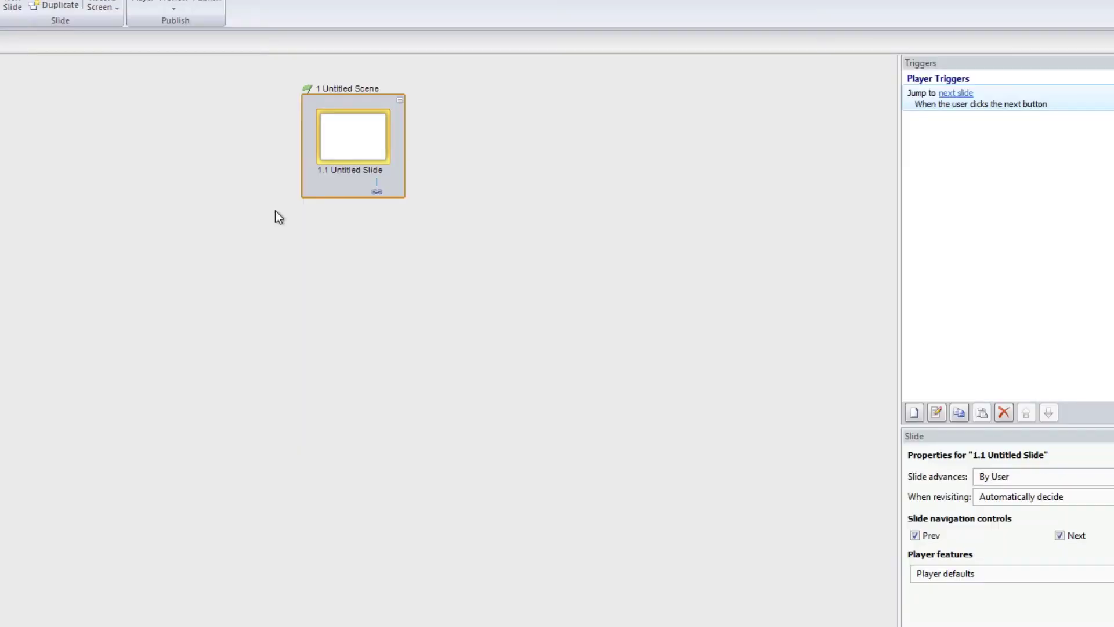
double_click(357, 146)
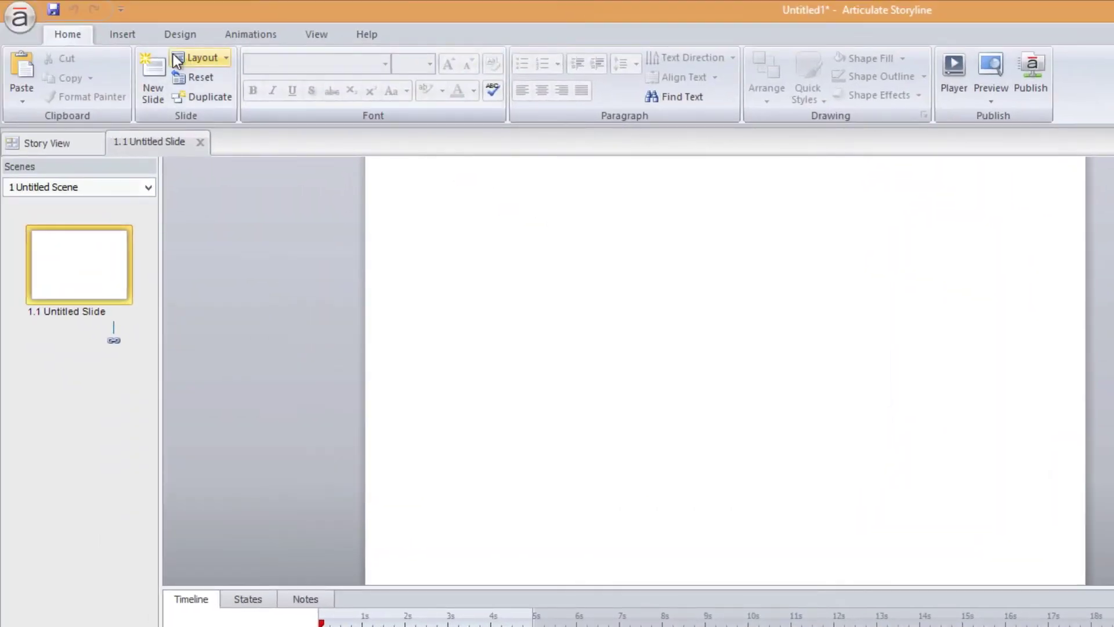
click(123, 35)
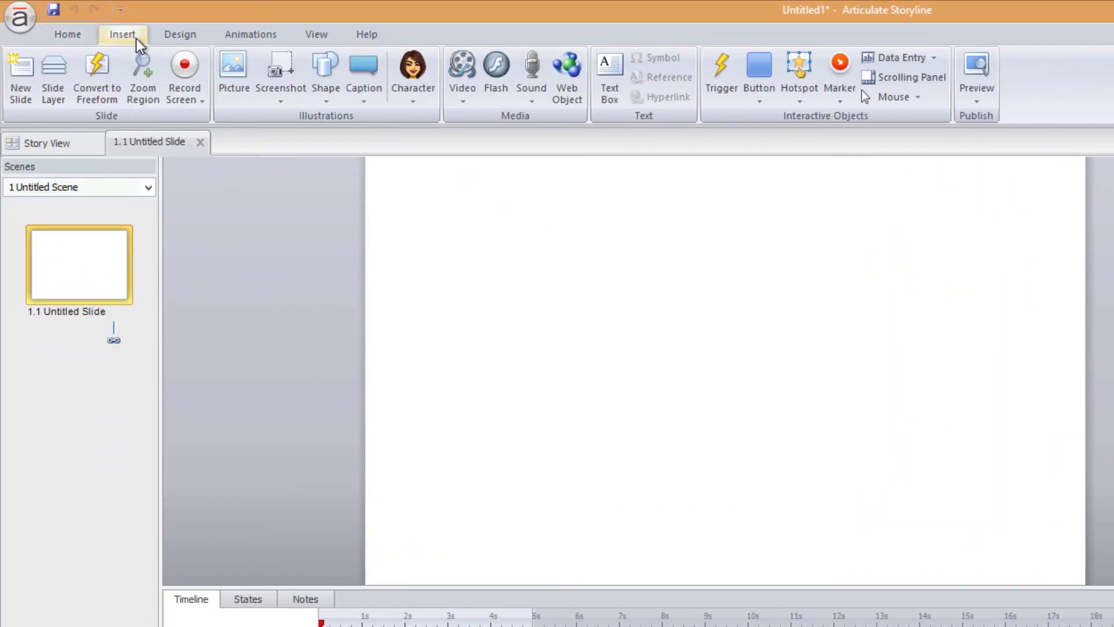
click(570, 75)
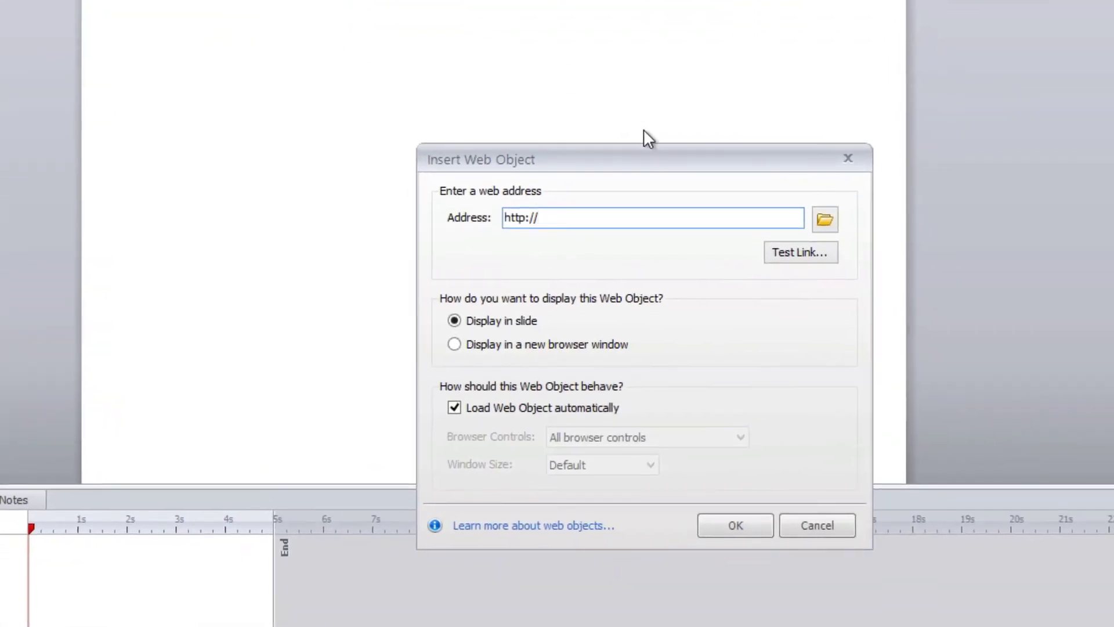
drag(850, 302, 749, 222)
drag(525, 75, 536, 75)
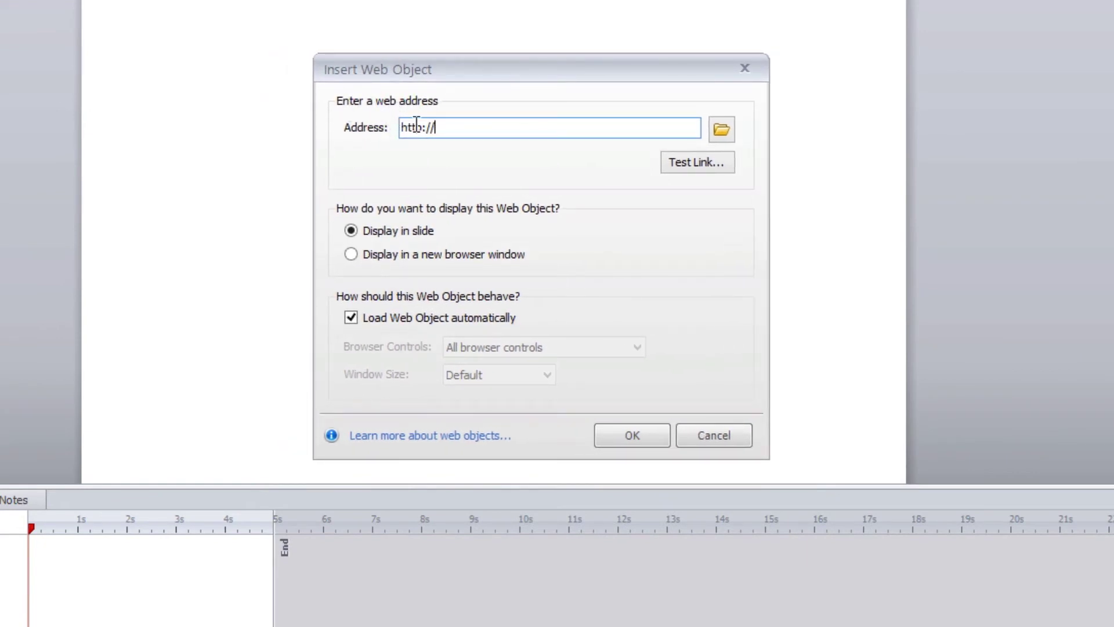
double_click(453, 125)
click(453, 124)
- Browse through Computer > Home on 'psf' (Z:) > Desktop and pick the Game - GameShow v2 folder
click(723, 130)
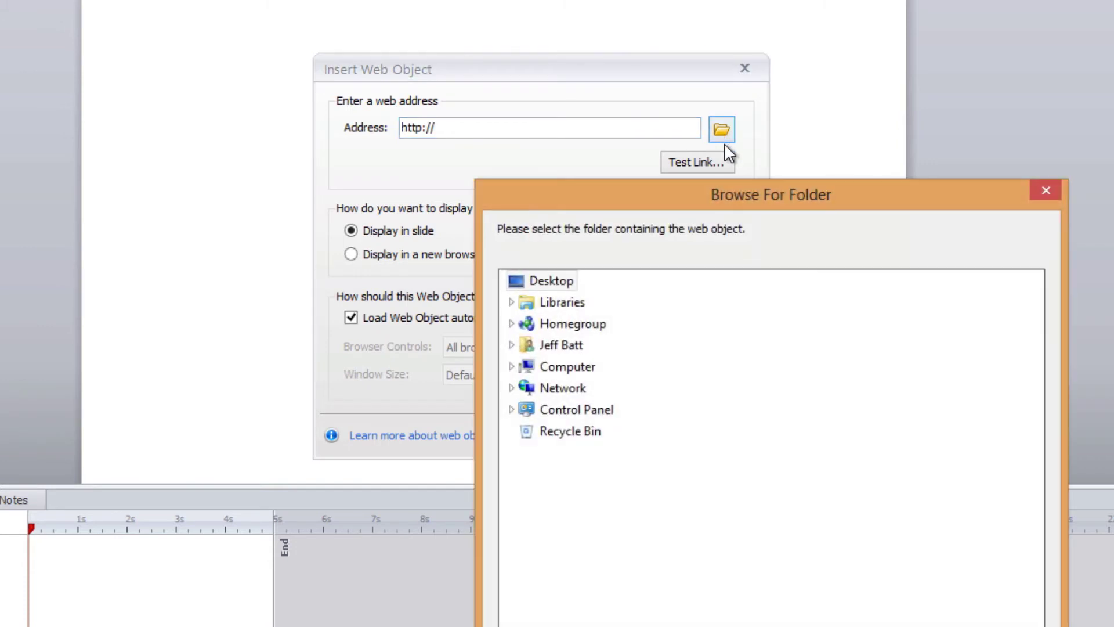
double_click(560, 368)
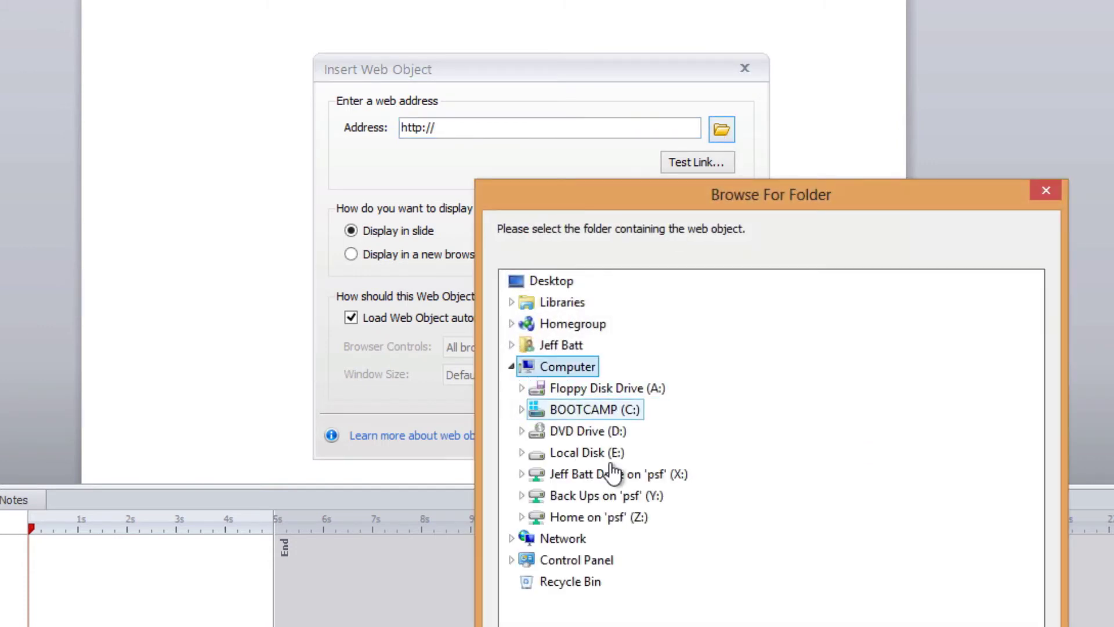
double_click(626, 518)
double_click(583, 431)
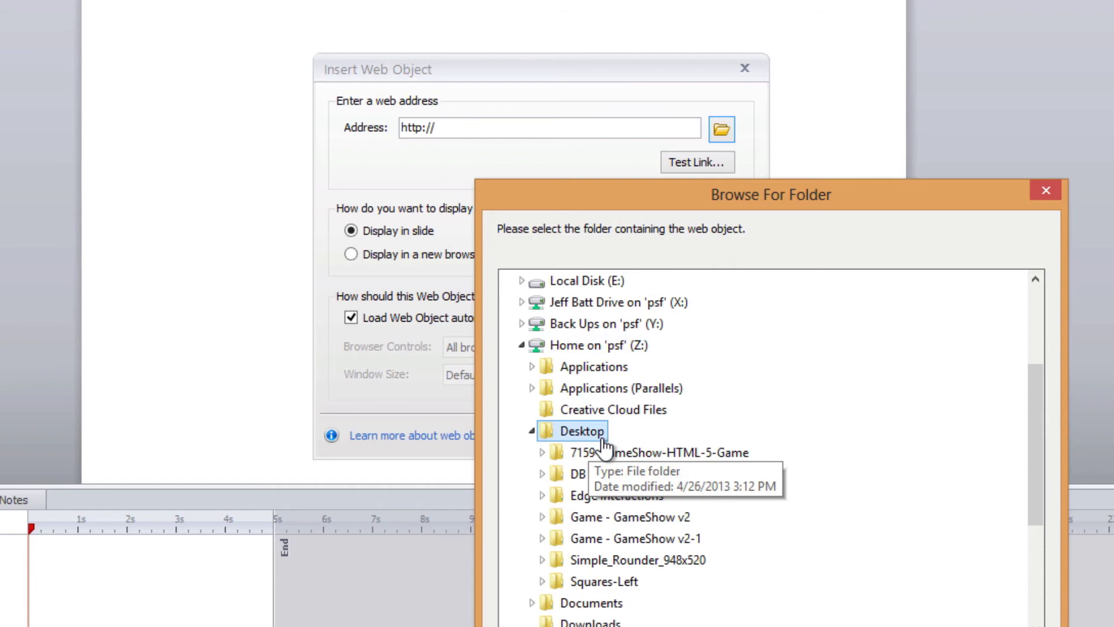
double_click(687, 519)
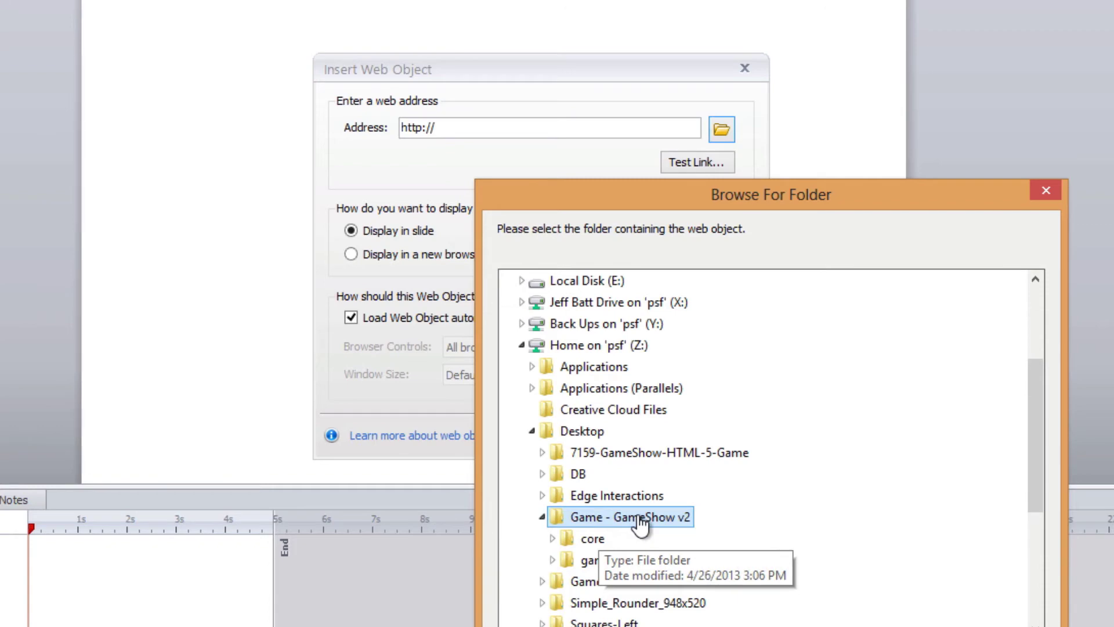
click(1006, 617)
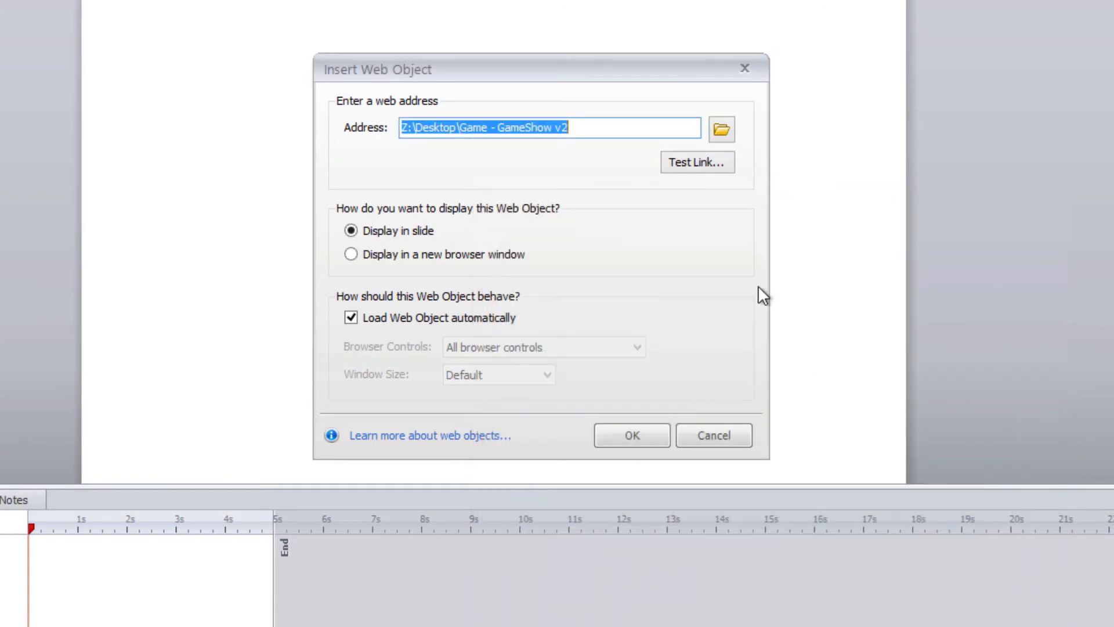
click(690, 163)
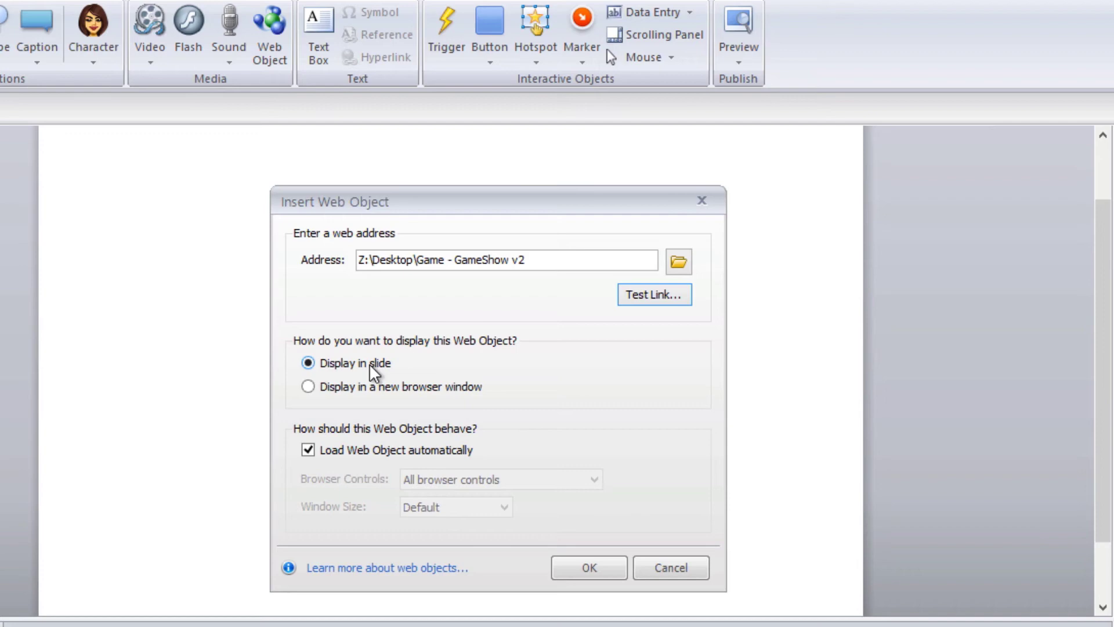
click(441, 398)
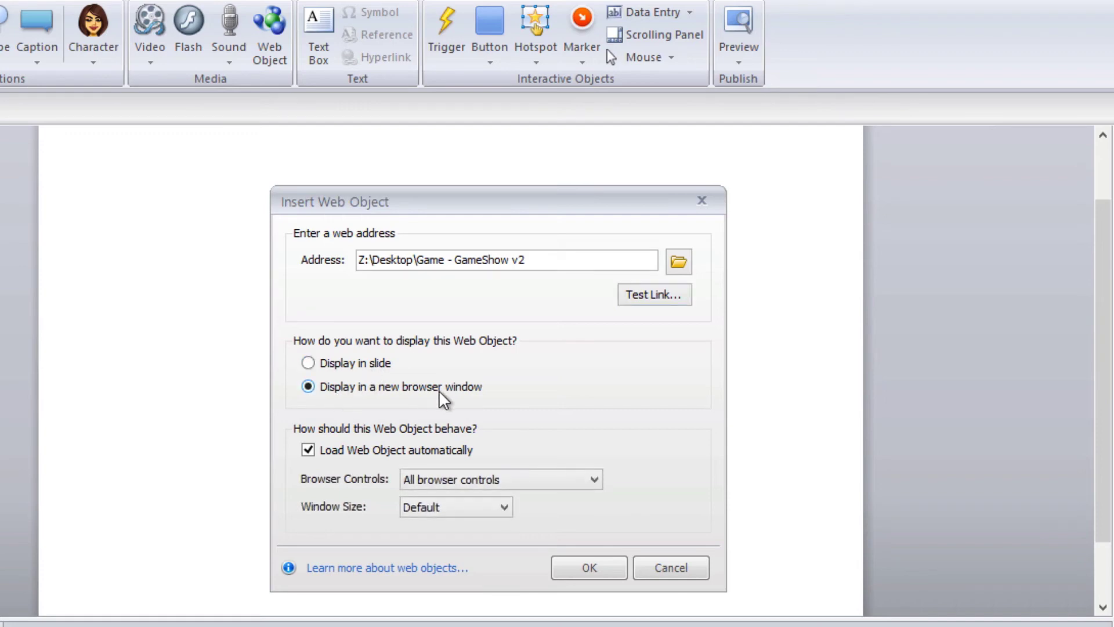
click(455, 479)
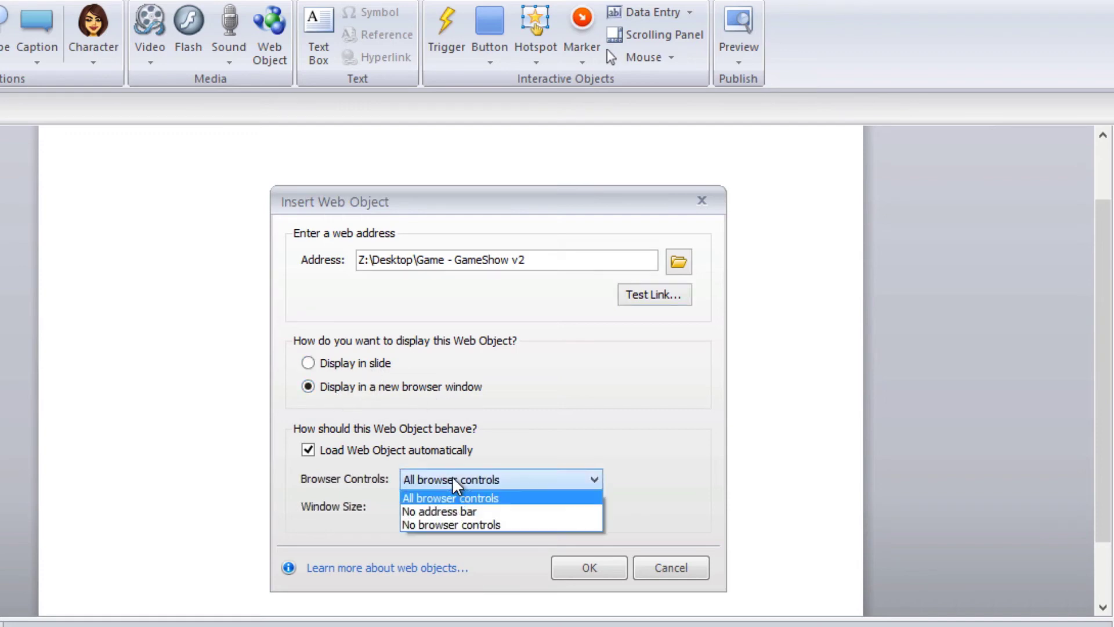
click(555, 418)
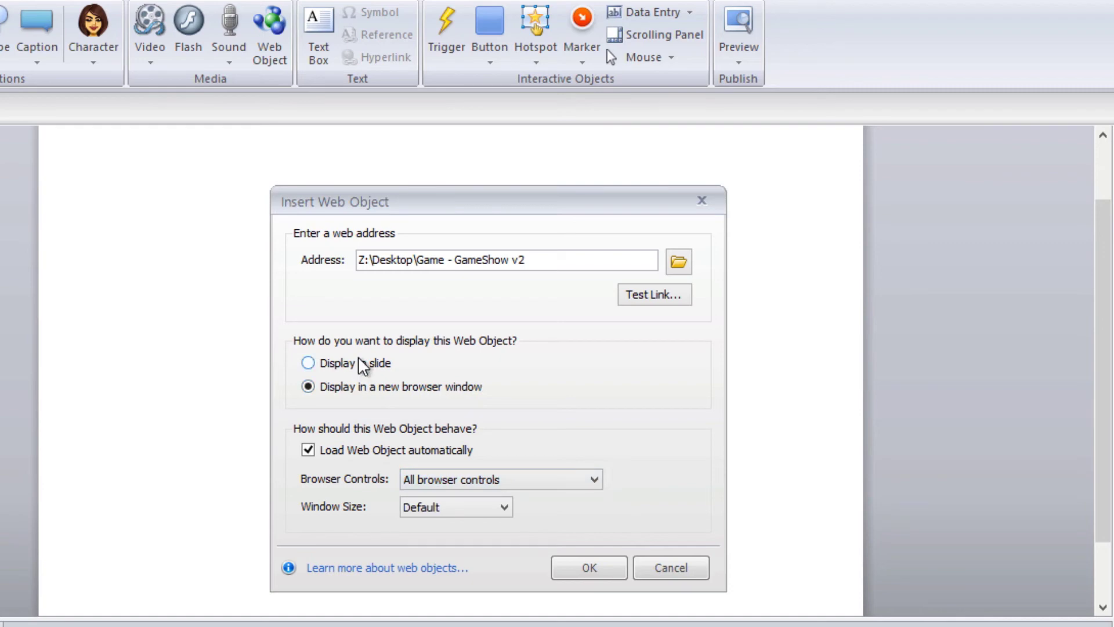
click(361, 365)
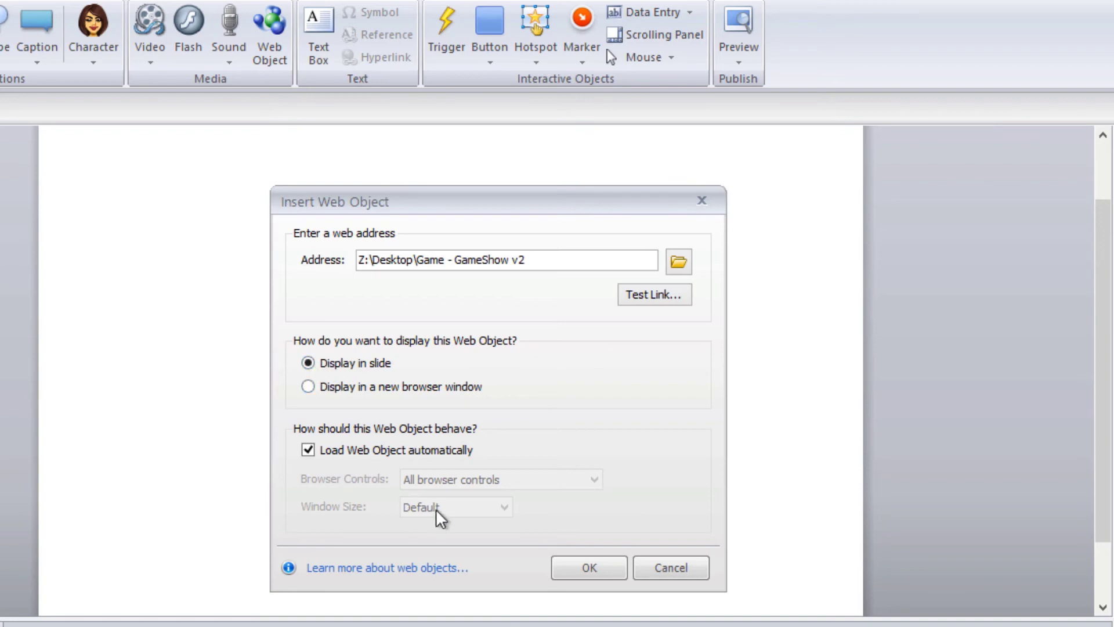
- Insert the web object onto the slide and dismiss the browser compatibility warning
click(600, 570)
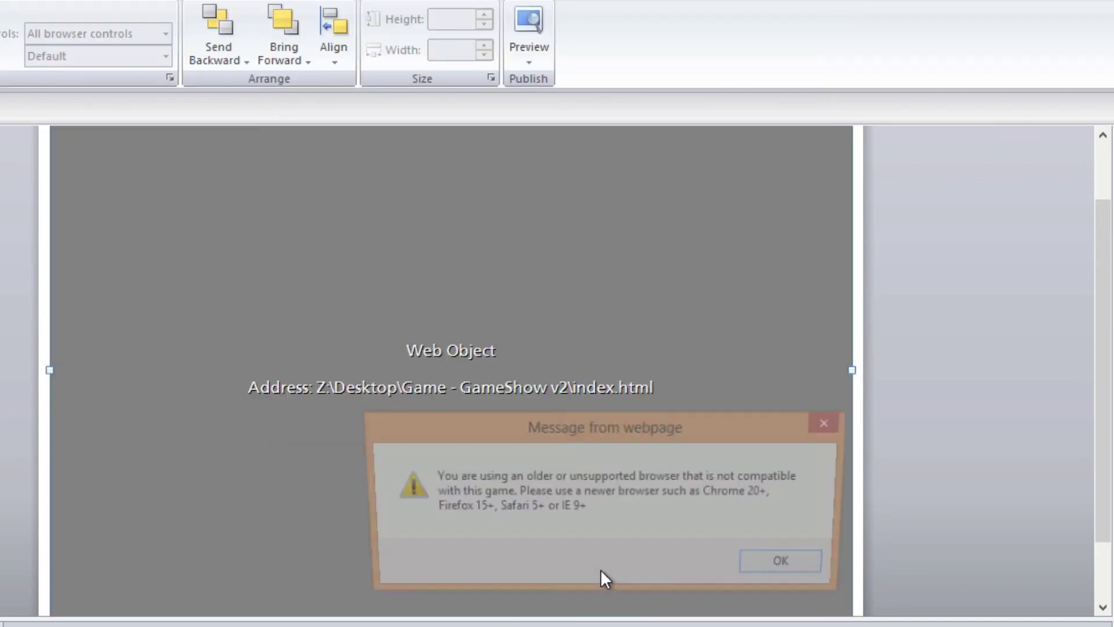
drag(608, 423, 506, 290)
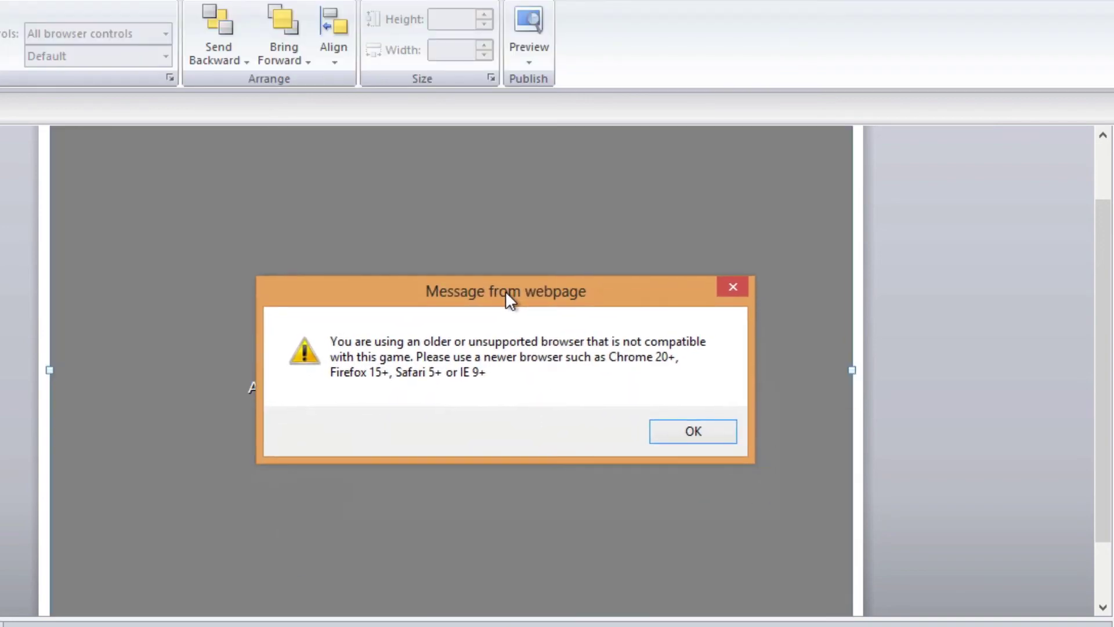
click(681, 432)
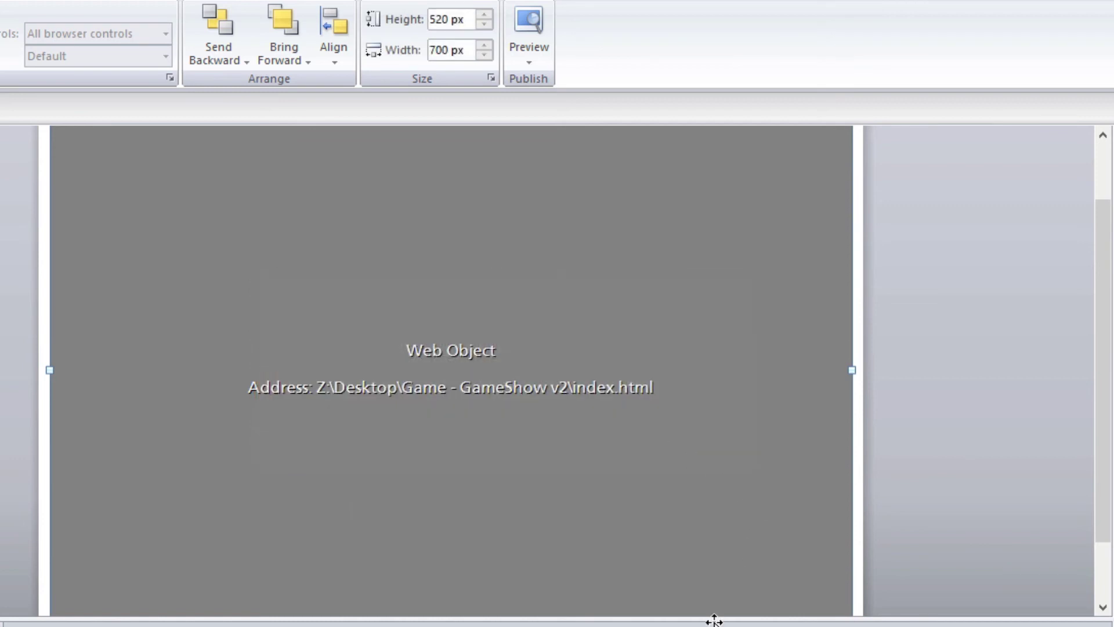
- Enlarge the editing area, shift the web object into place, adjust its height, and preview the slide
drag(542, 617, 542, 626)
drag(1107, 380, 1107, 319)
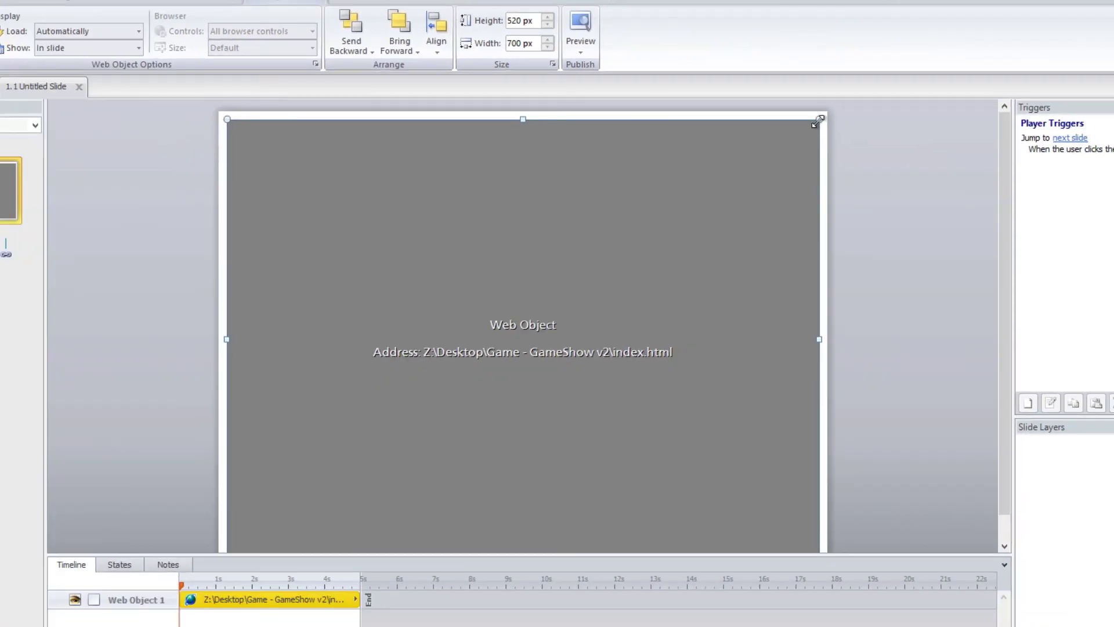
mouse_move(298, 162)
mouse_down()
mouse_move(336, 156)
mouse_move(295, 163)
mouse_up()
click(528, 20)
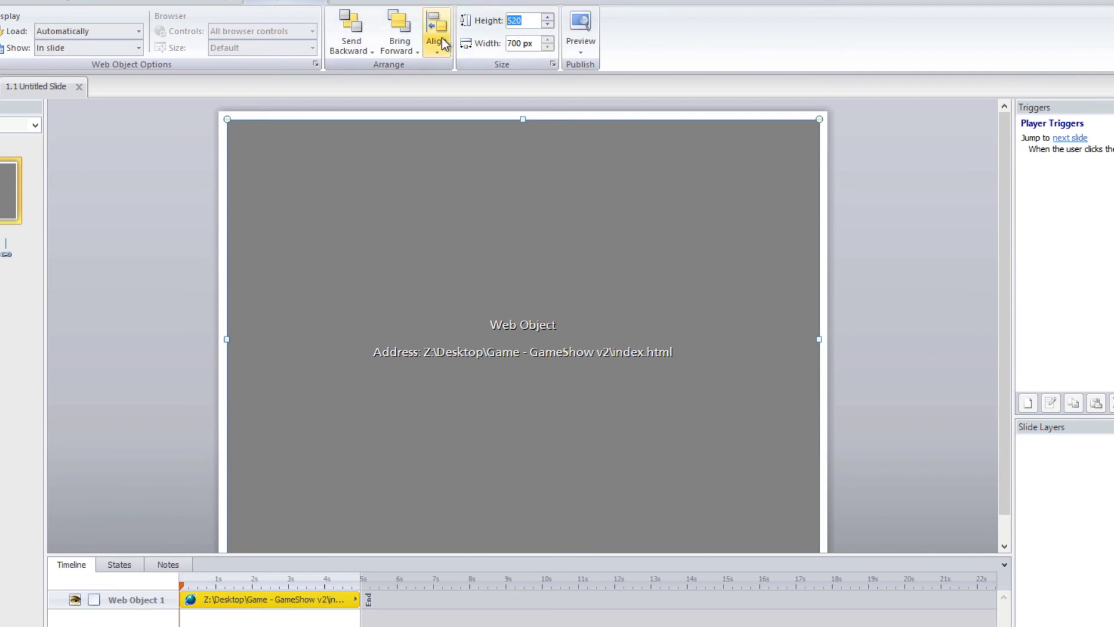
click(584, 26)
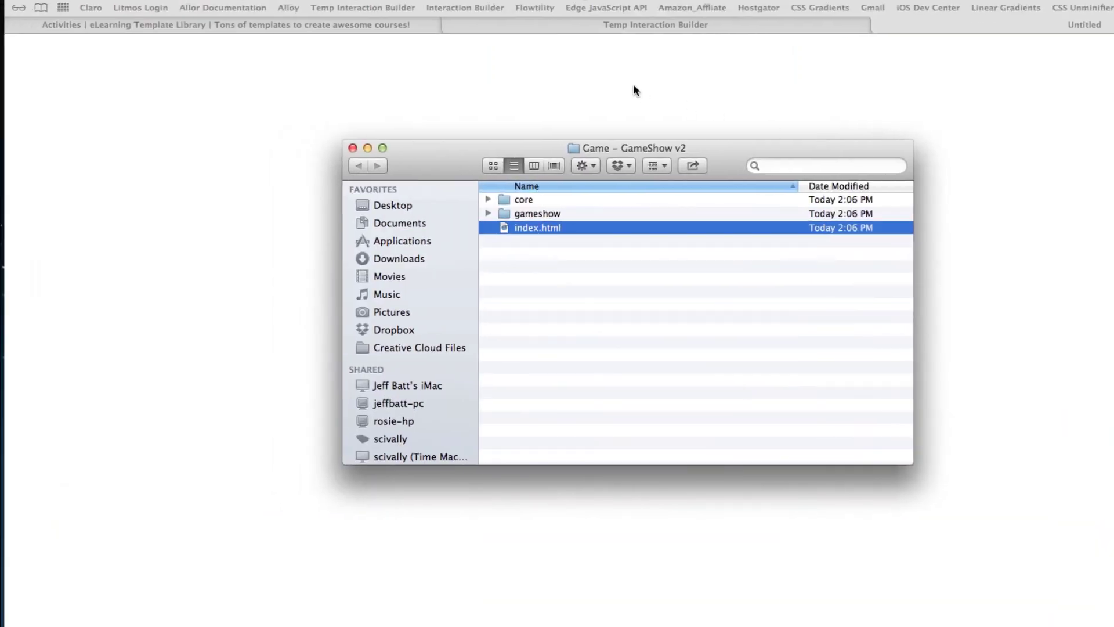
- After viewing the preview's unavailable notice, return to the browser's saved interactions
click(634, 85)
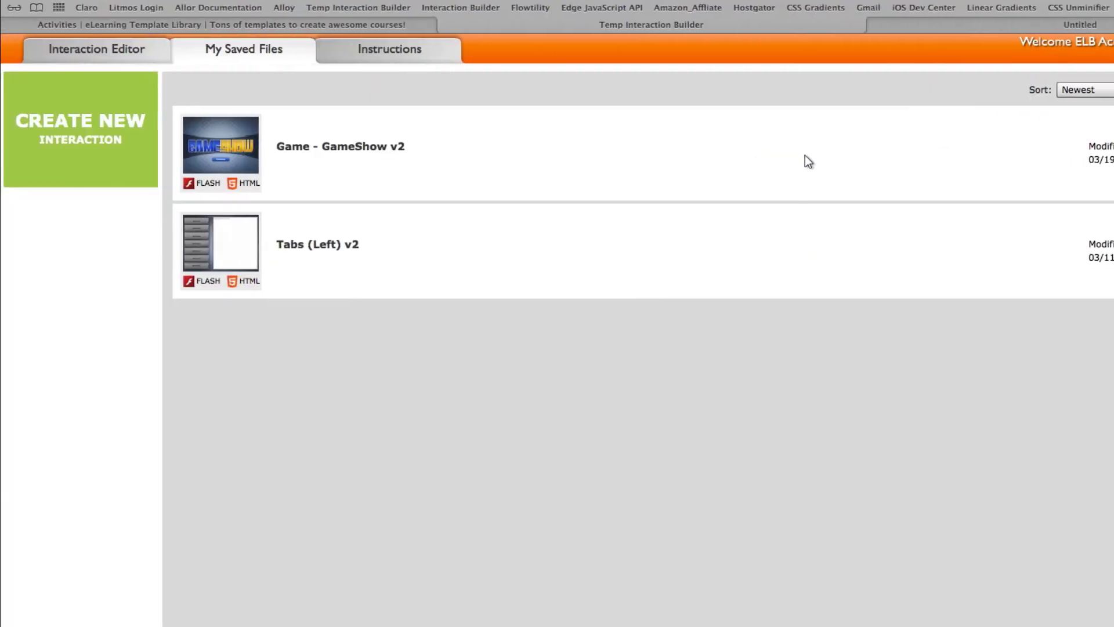
- Show the GameShow v2 thumbnail details on the My Saved Files tab
mouse_move(240, 288)
mouse_move(230, 134)
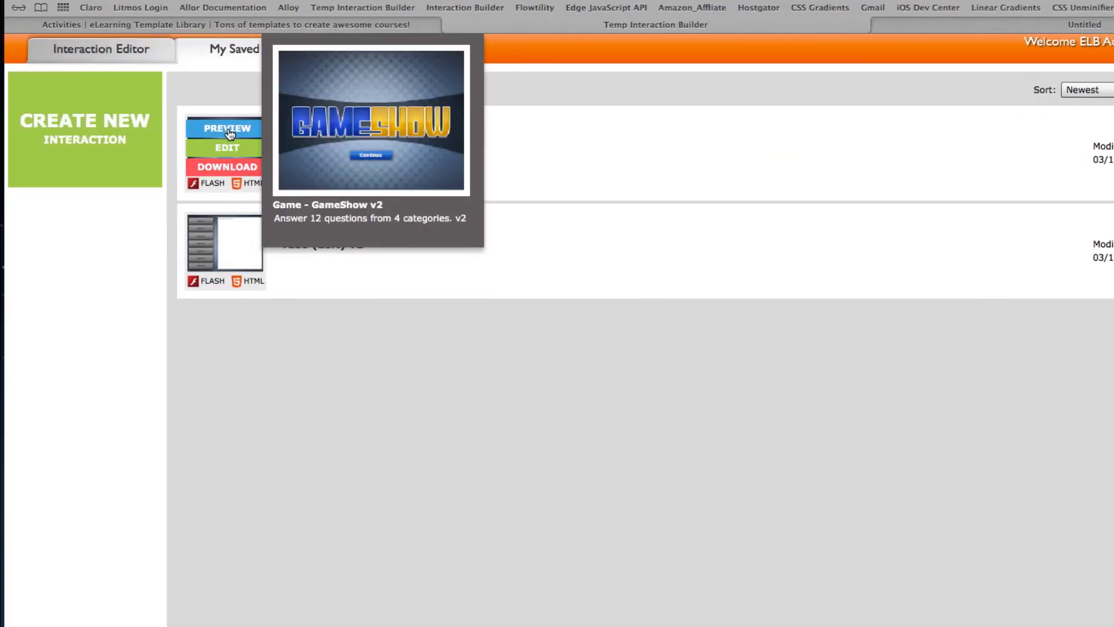